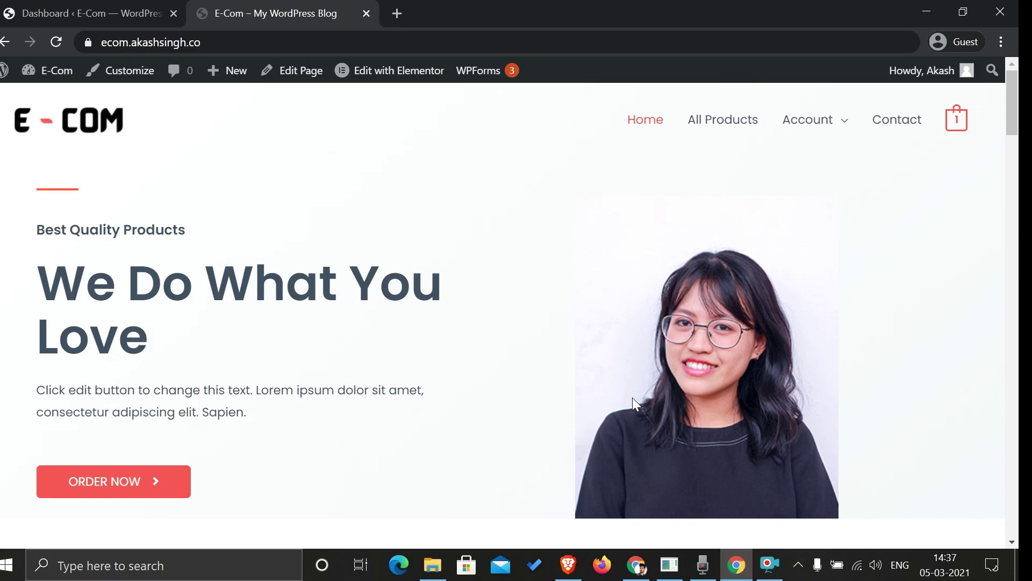
- Open the Black Printed Coffee Mug product from the featured products on the store's home page
scroll(650, 435, "down", 15)
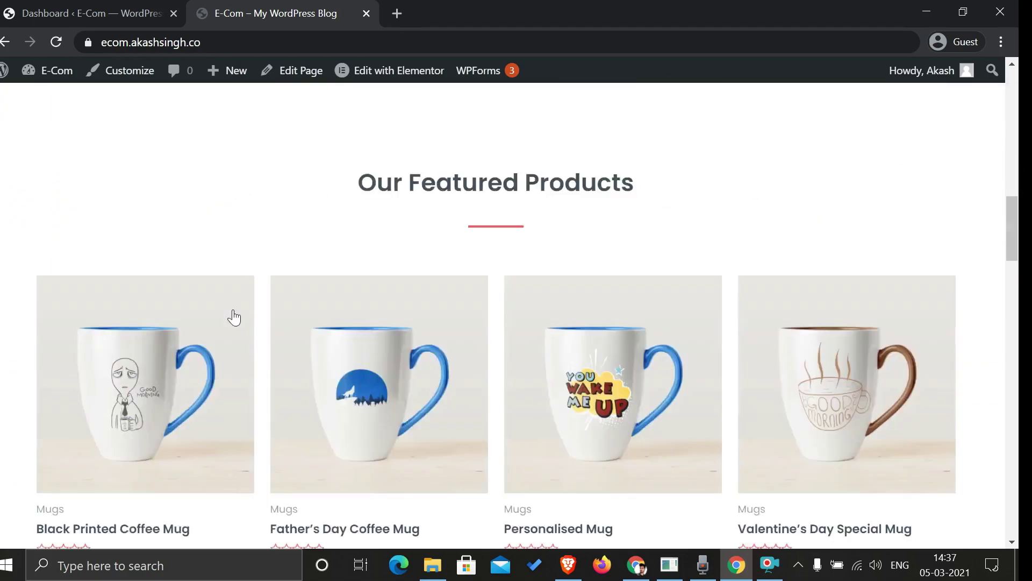
scroll(234, 317, "down", 2)
left_click(154, 357)
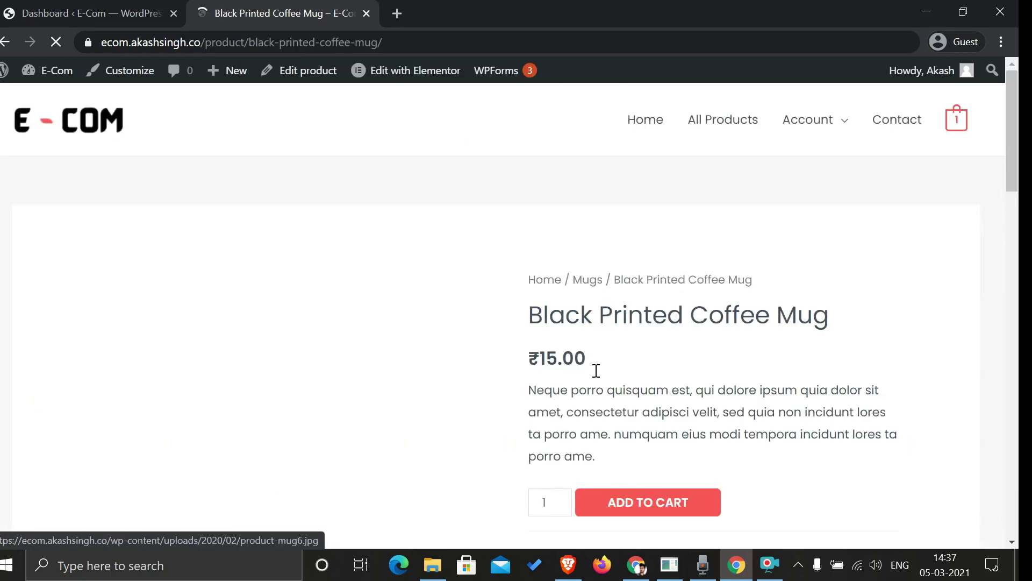
- Proceed from the shopping cart to checkout and review the payment methods offered for the order
left_click(957, 119)
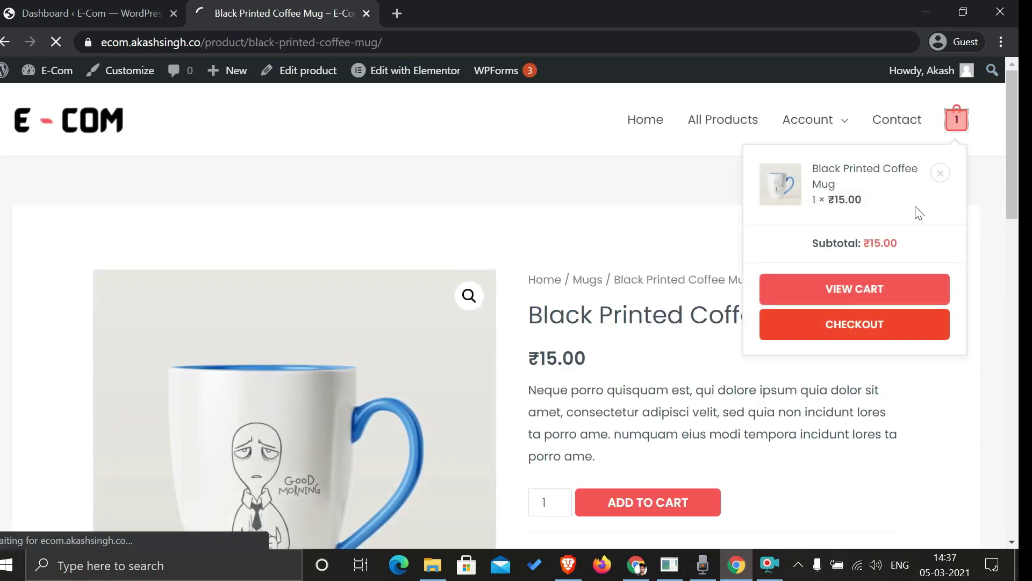
scroll(832, 396, "down", 4)
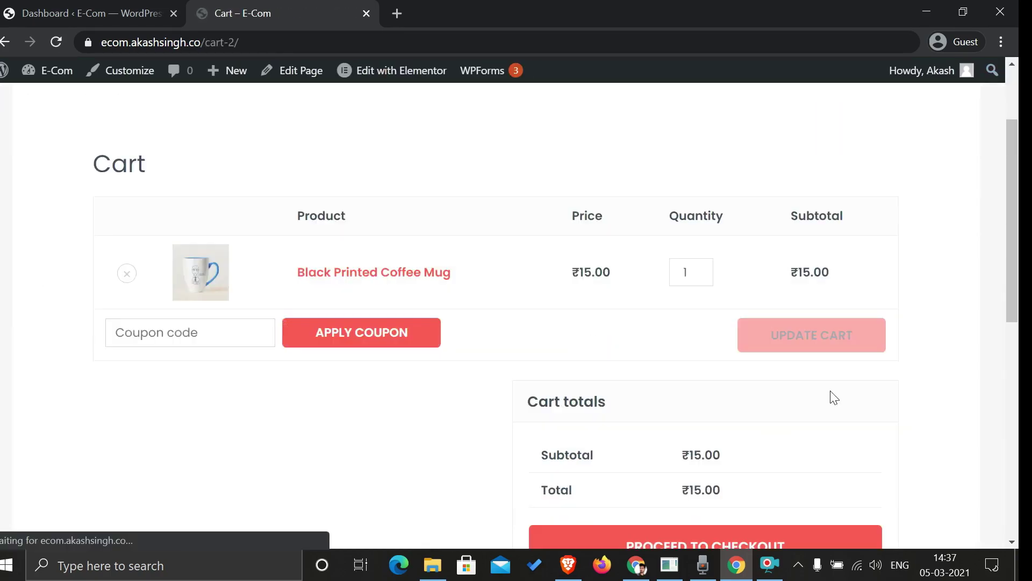
left_click(672, 429)
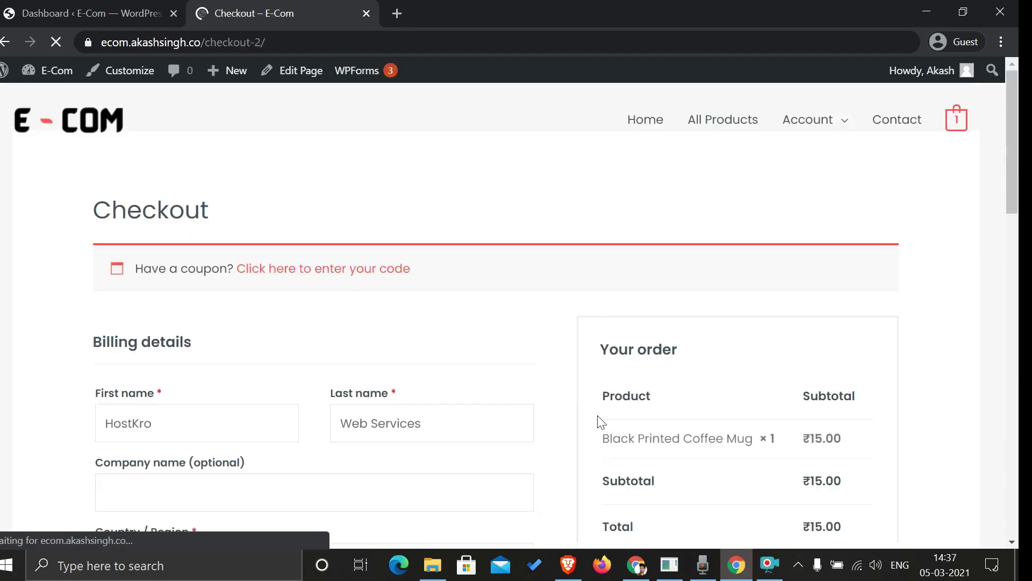
scroll(666, 334, "down", 6)
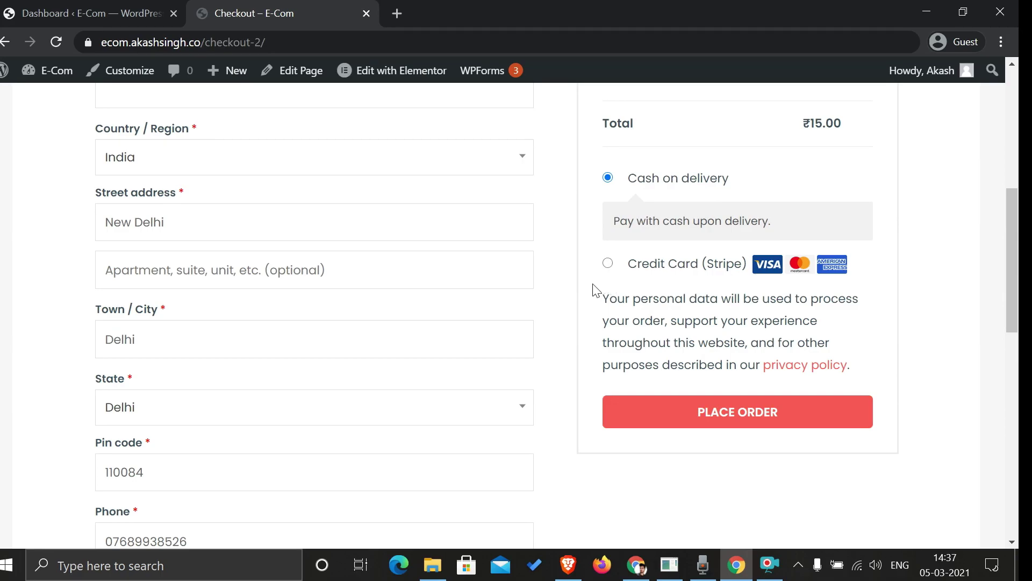
scroll(446, 288, "up", 8)
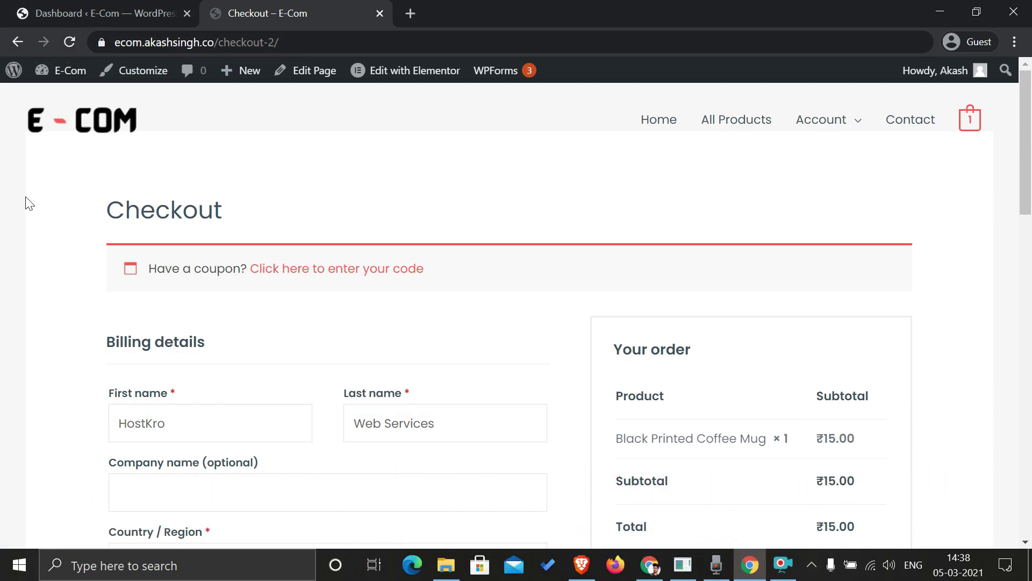
- Return to the WordPress dashboard and open the page for adding new plugins
left_click(48, 6)
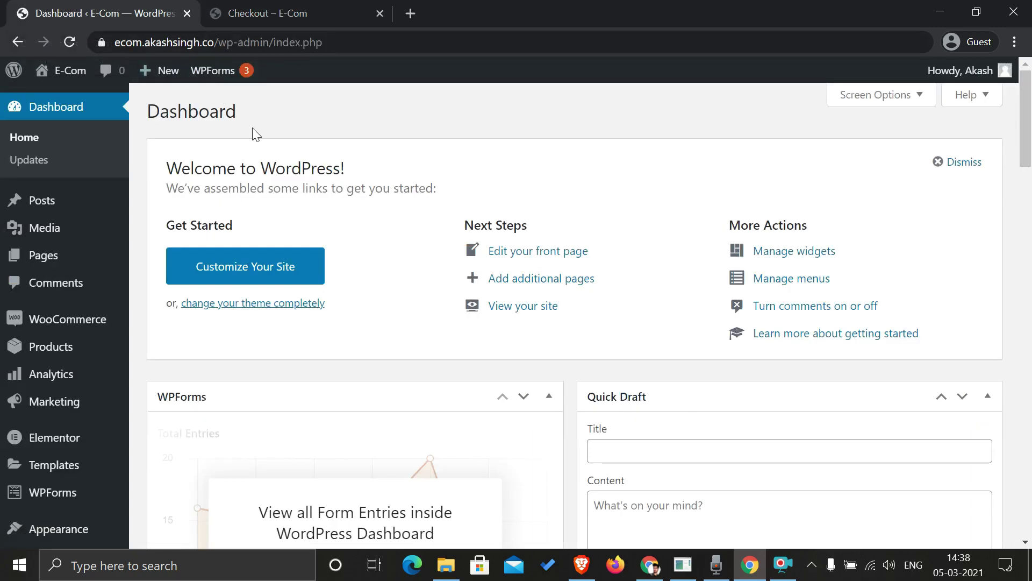
scroll(247, 417, "down", 3)
mouse_move(70, 425)
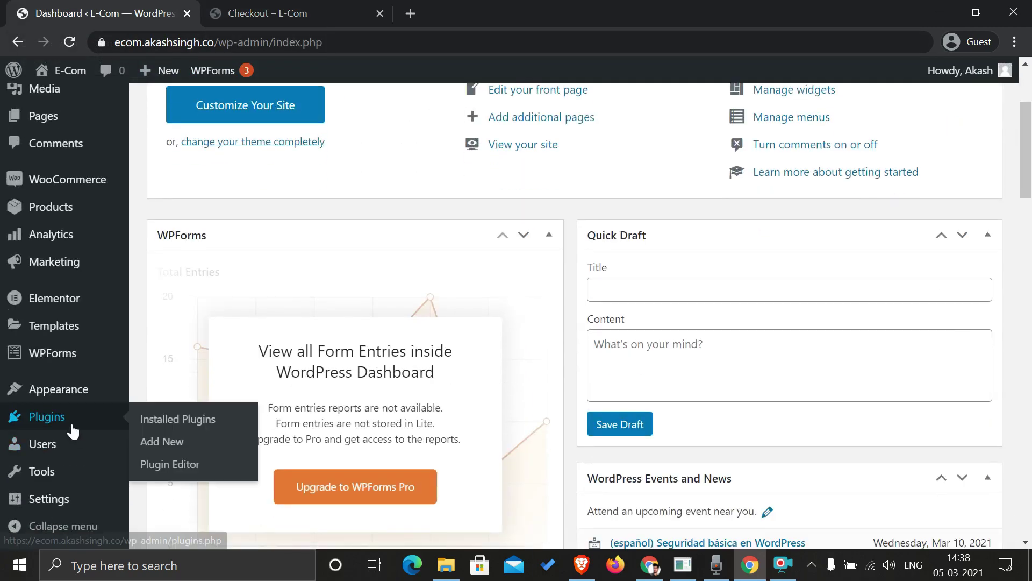
left_click(150, 443)
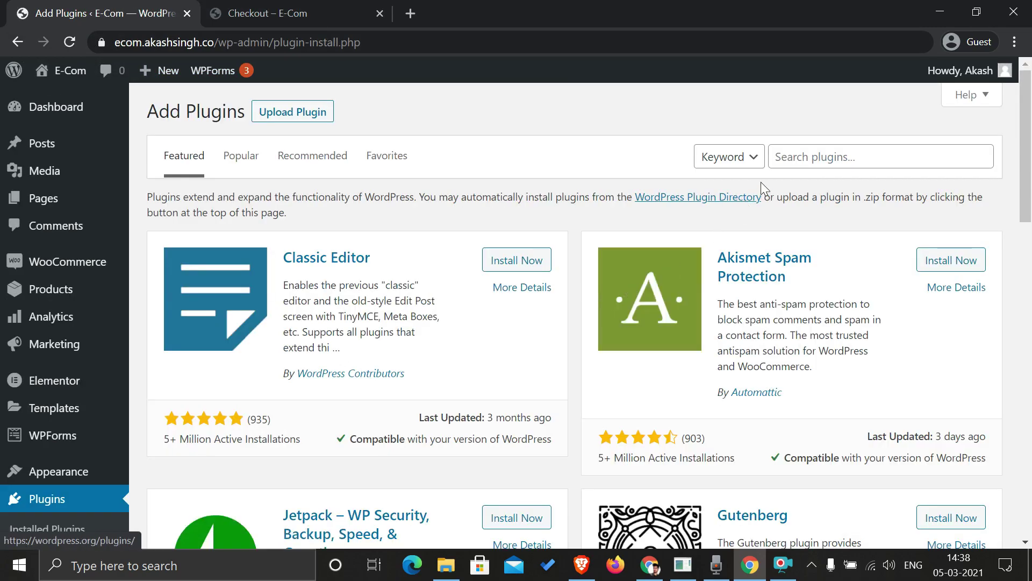
- Search the plugin directory for "upi", and install and activate the UPI QR Code Payment Gateway plugin
left_click(785, 160)
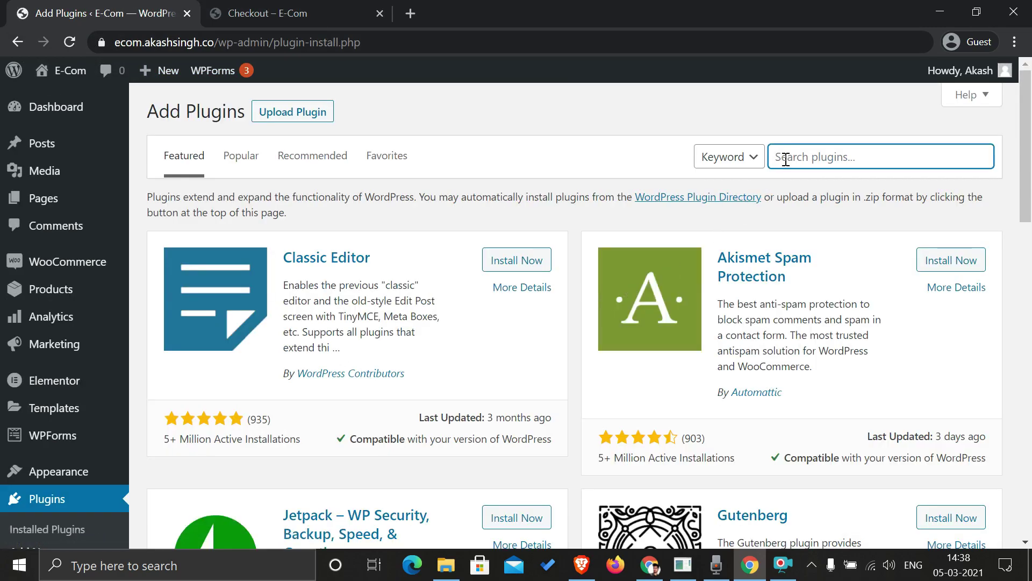
type("upi")
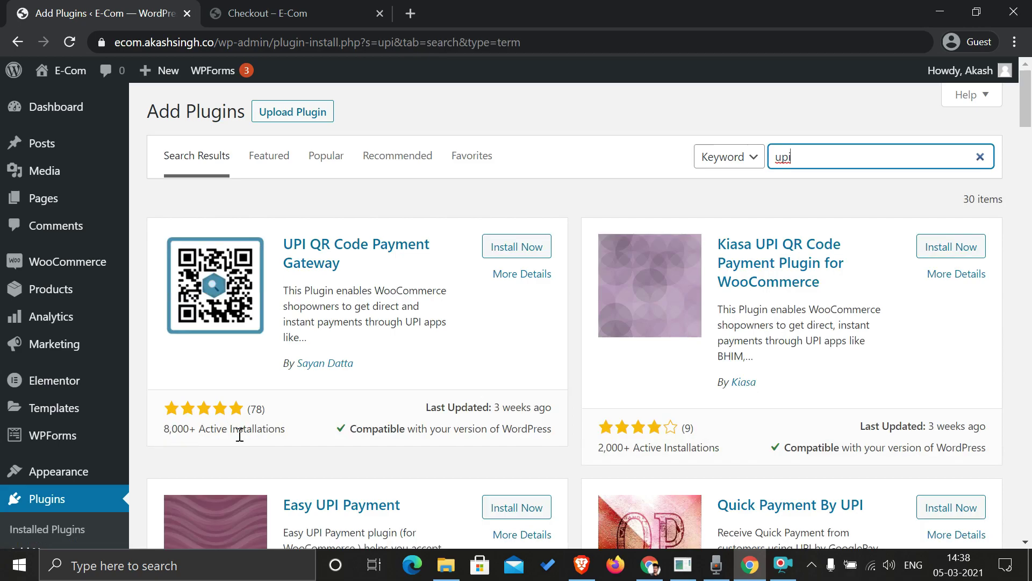
left_click(533, 247)
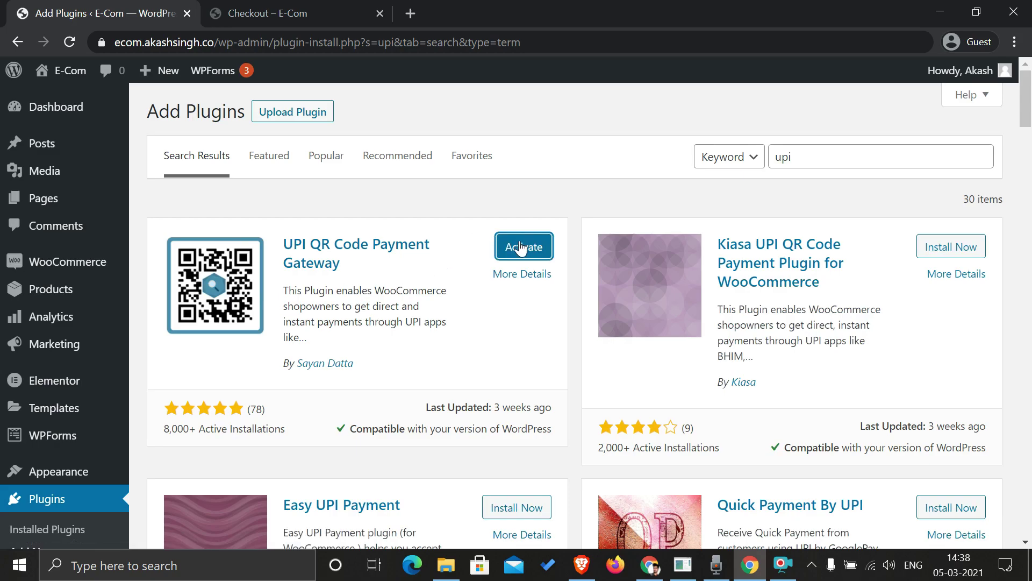
left_click(521, 248)
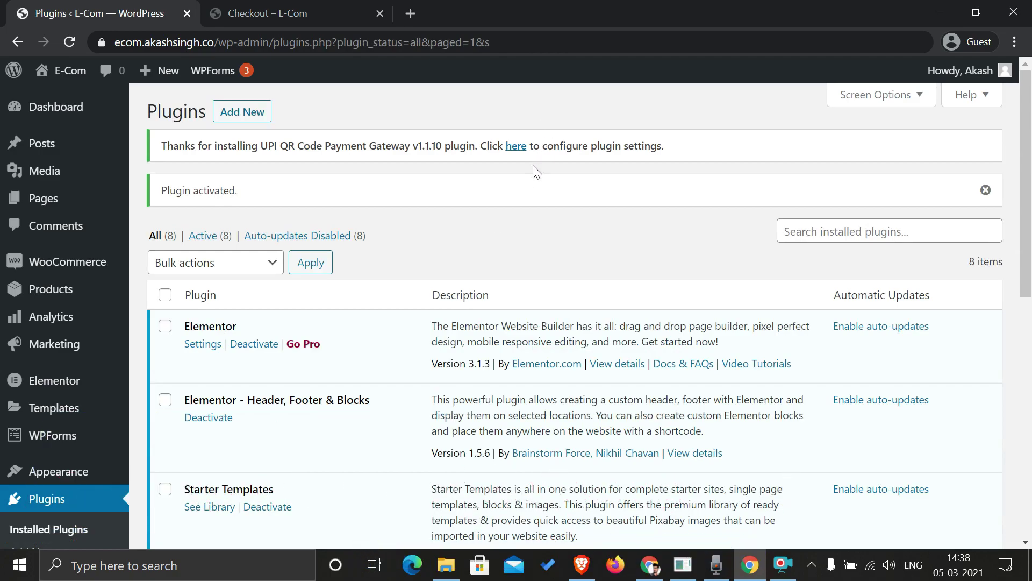
- Open the UPI QR Code method's configuration in the WooCommerce payment settings
mouse_move(74, 274)
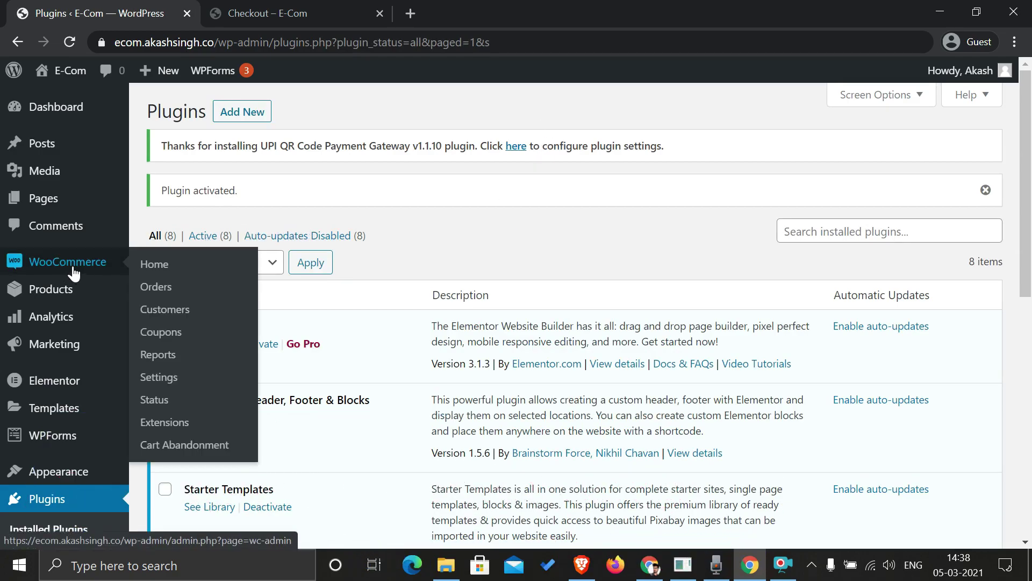
left_click(156, 379)
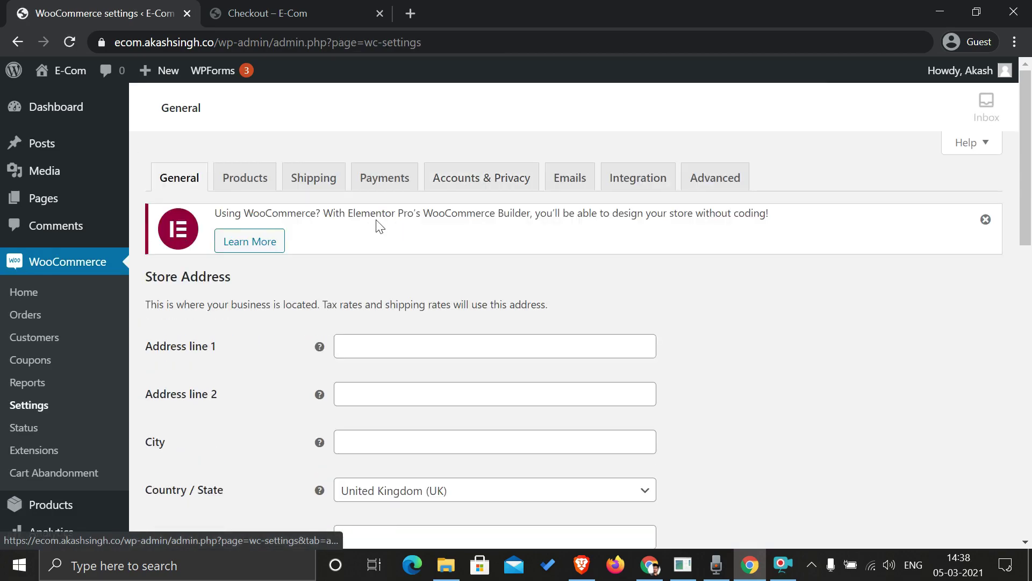
left_click(384, 184)
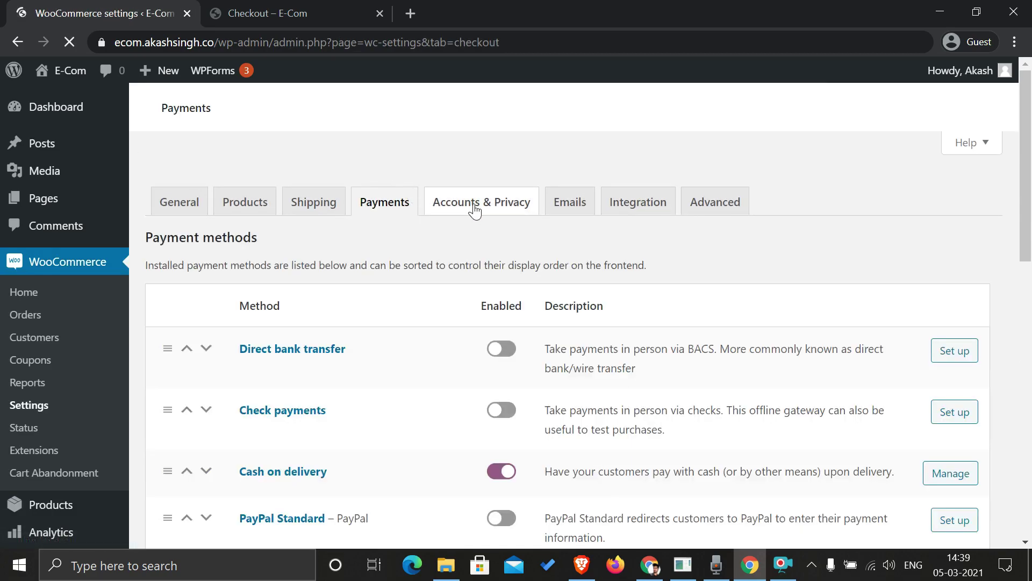
scroll(474, 210, "down", 3)
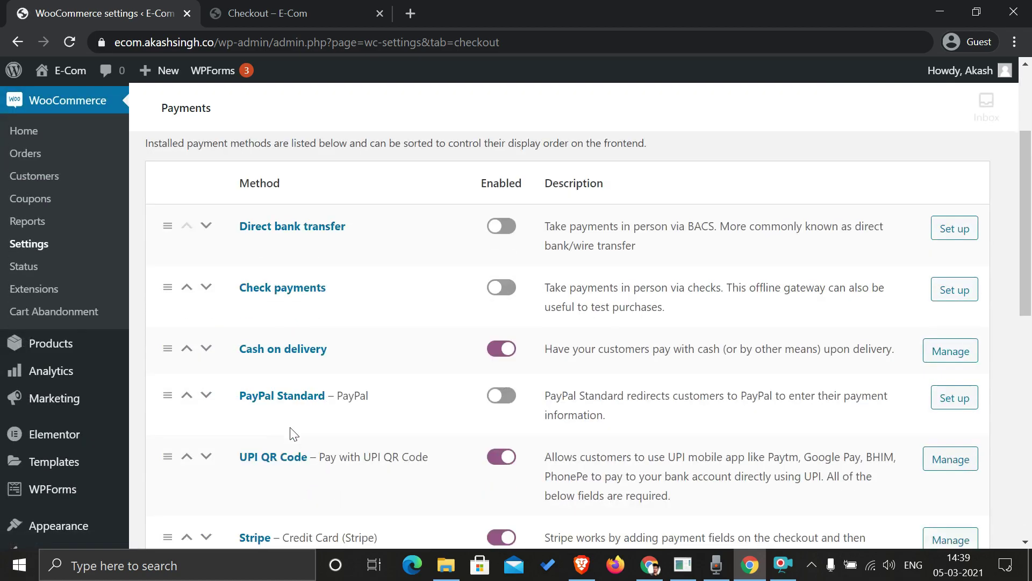
scroll(299, 439, "down", 3)
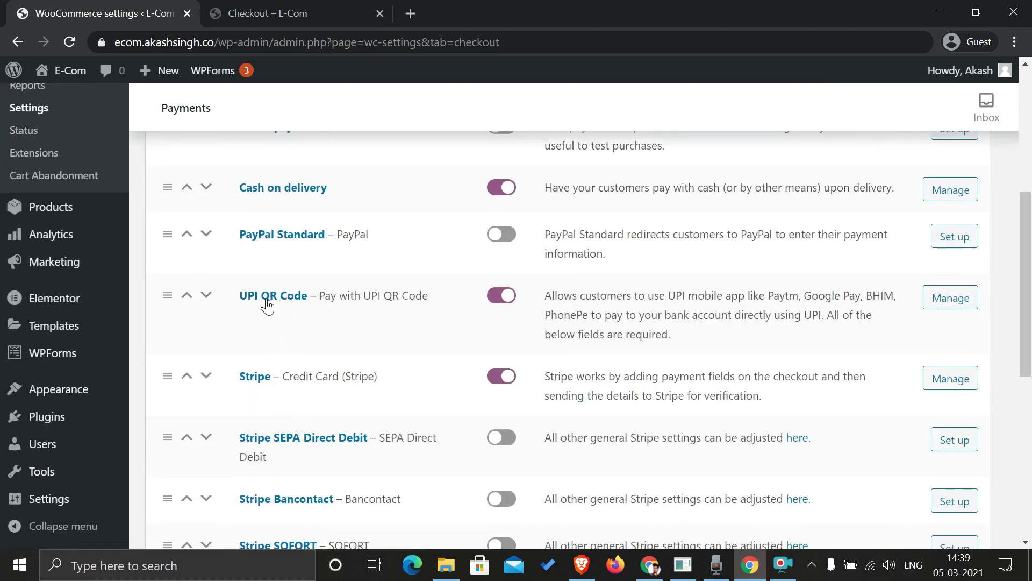
left_click(962, 301)
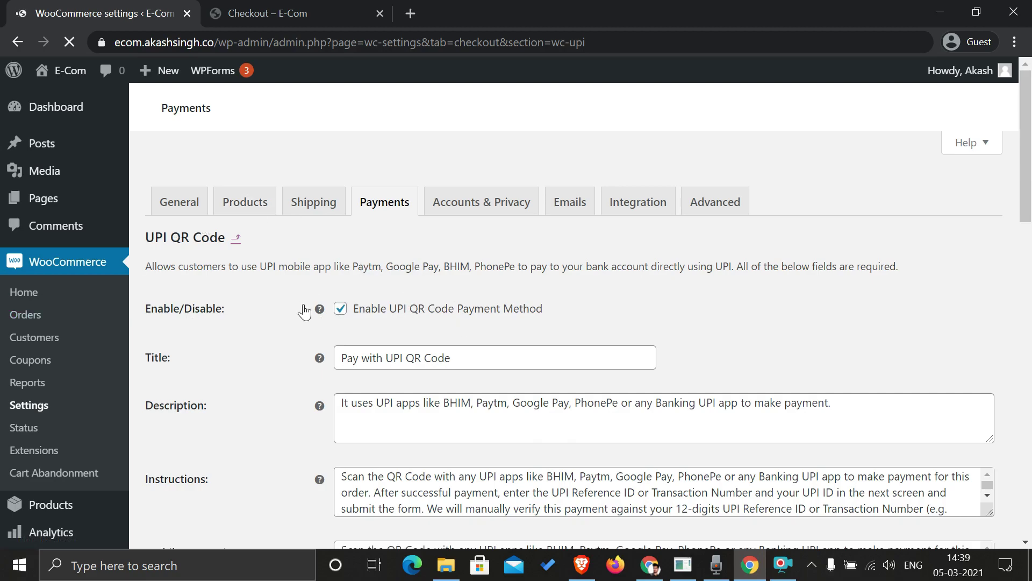
scroll(289, 300, "down", 1)
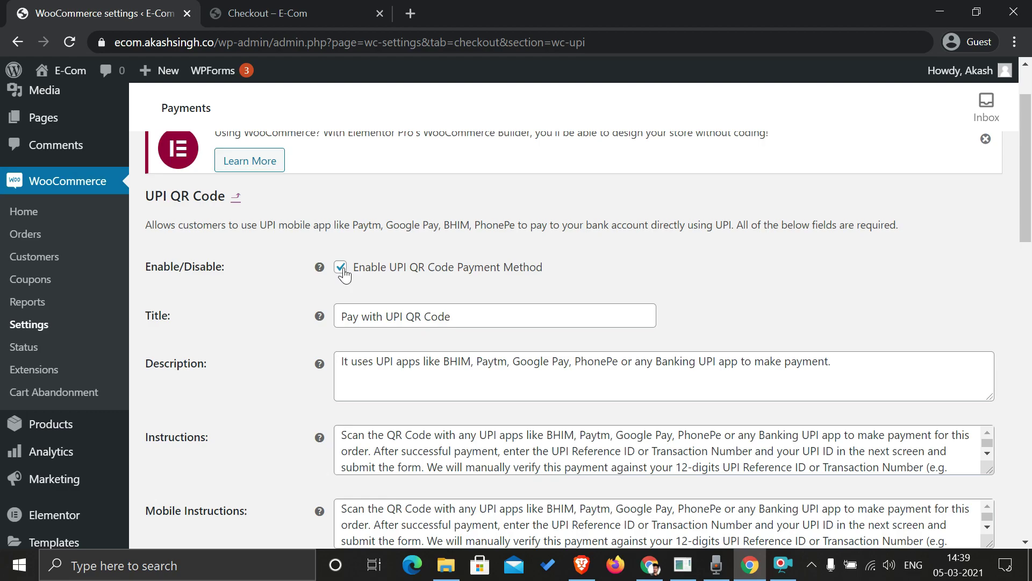
scroll(345, 275, "down", 2)
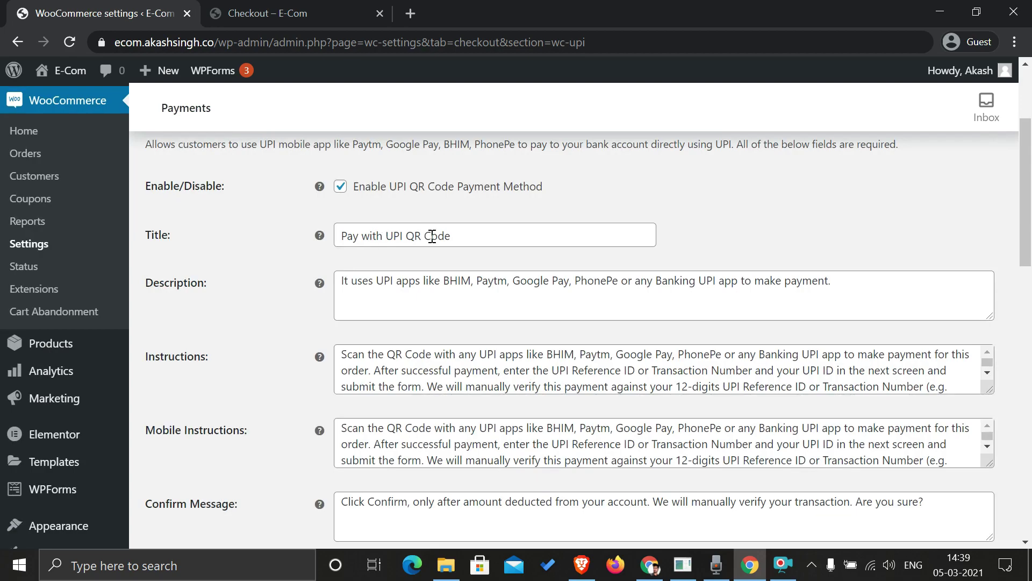
- Examine the payment method titles on the store's checkout page, and return to the UPI QR Code settings
left_click(267, 13)
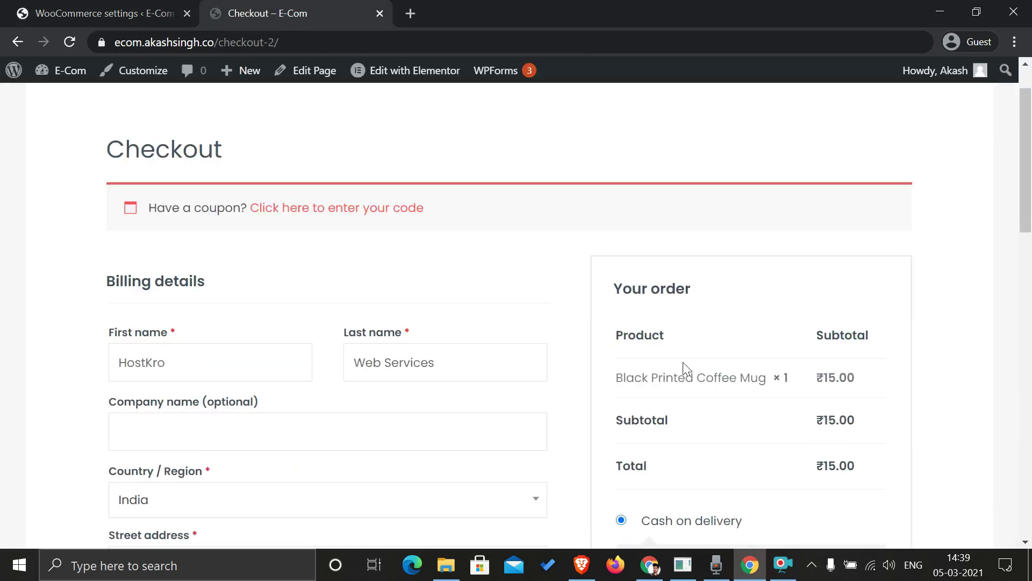
scroll(683, 362, "down", 5)
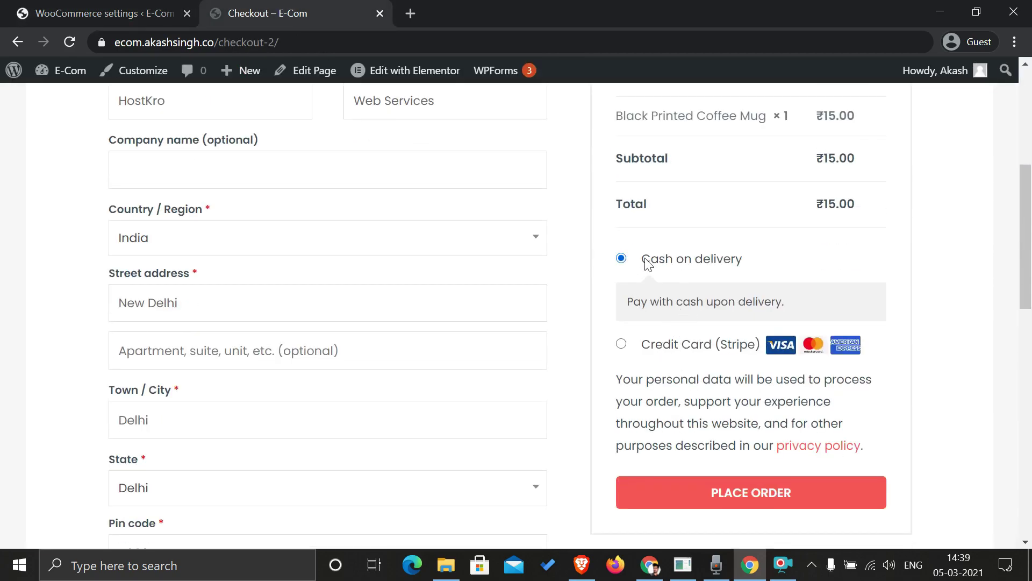
left_click_drag(647, 262, 731, 280)
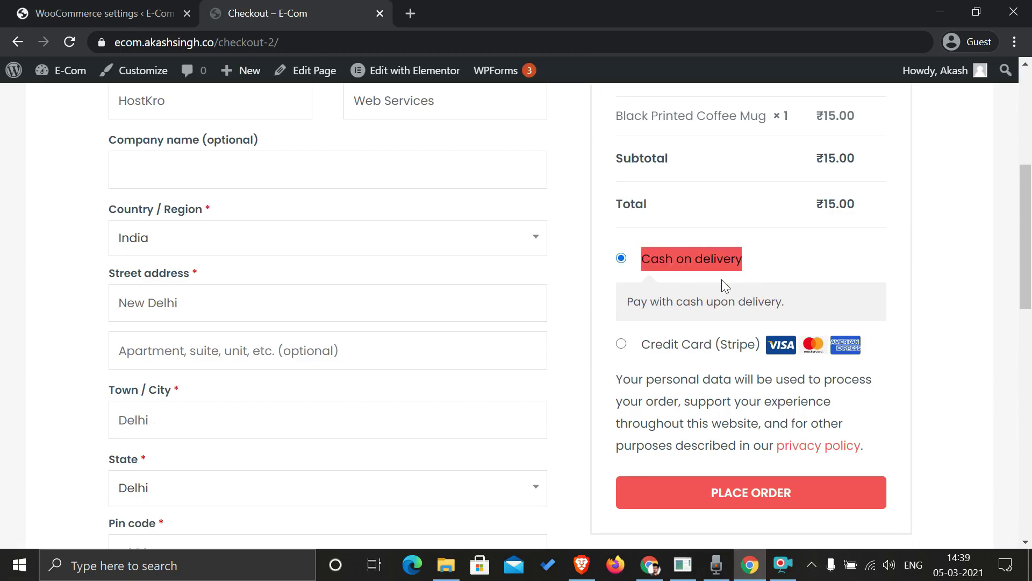
left_click_drag(639, 345, 750, 348)
left_click(127, 9)
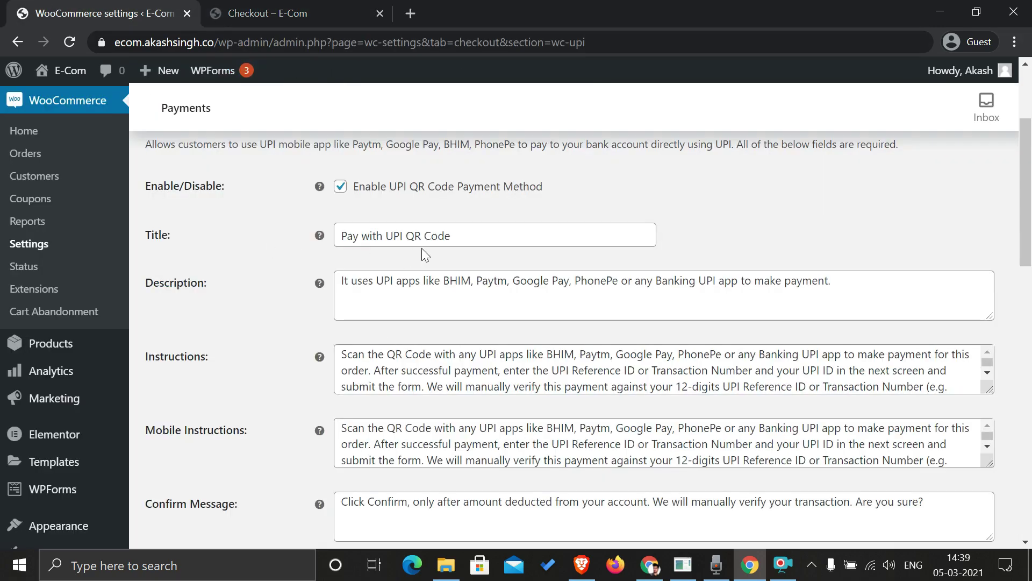
- Review the remaining UPI QR Code options, from the messages to the email configuration, and save the settings
scroll(393, 240, "down", 5)
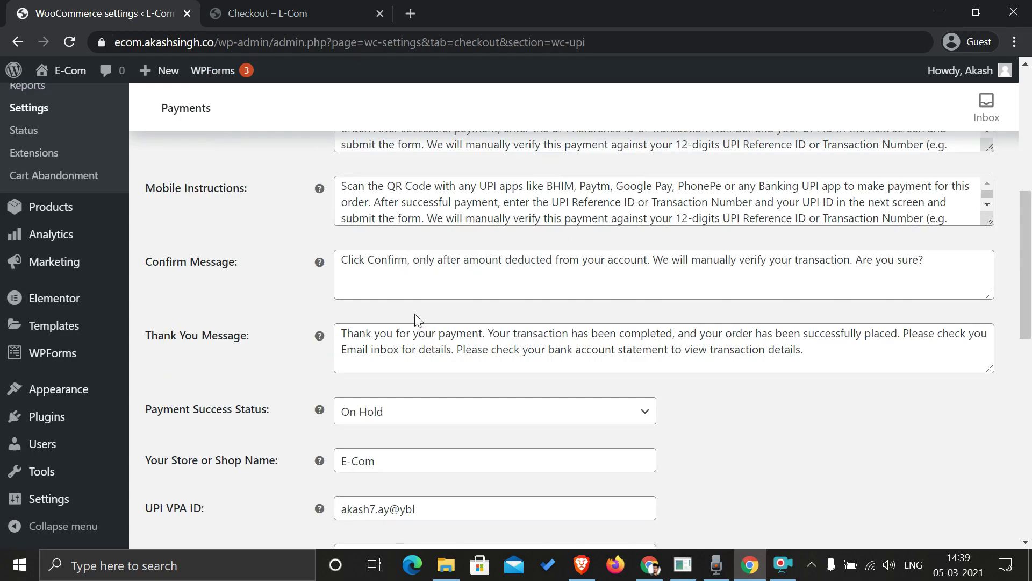
scroll(418, 362, "down", 1)
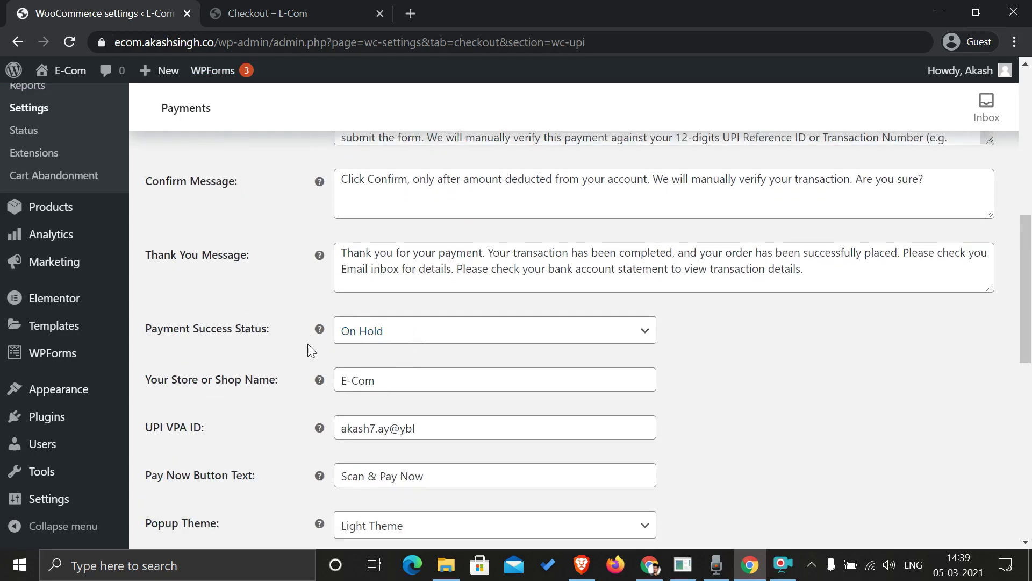
scroll(324, 379, "down", 1)
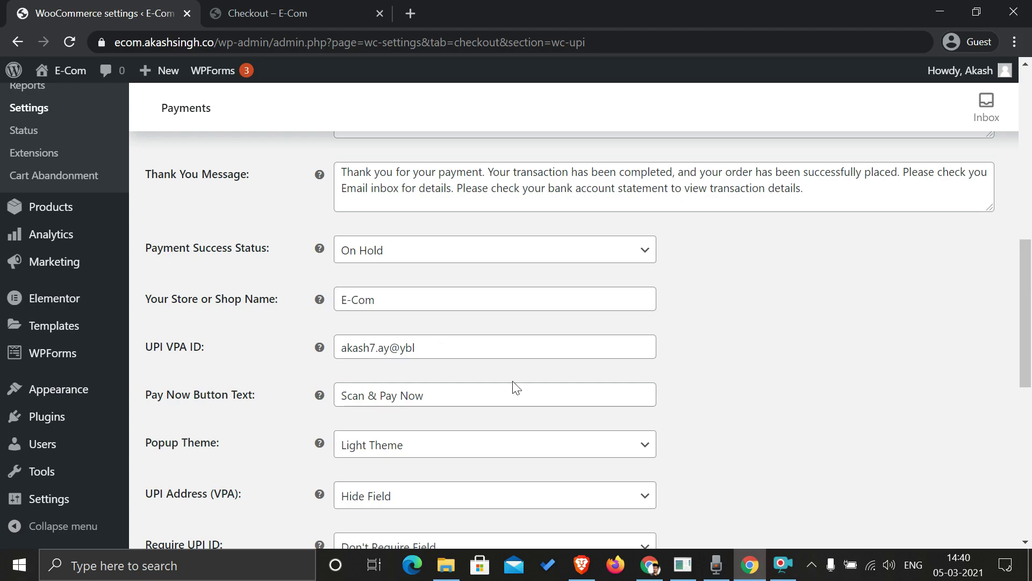
scroll(429, 385, "down", 1)
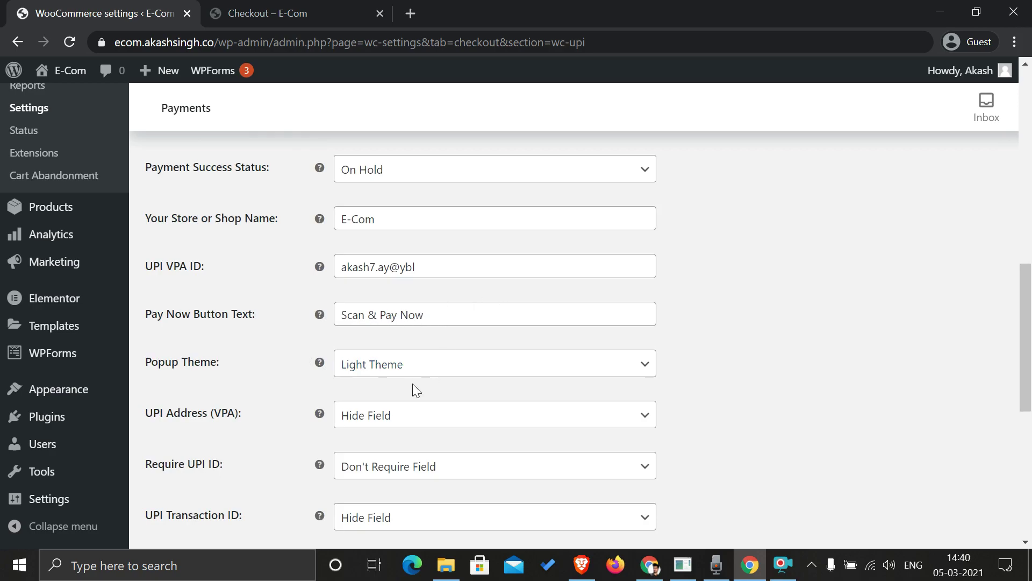
scroll(414, 388, "down", 2)
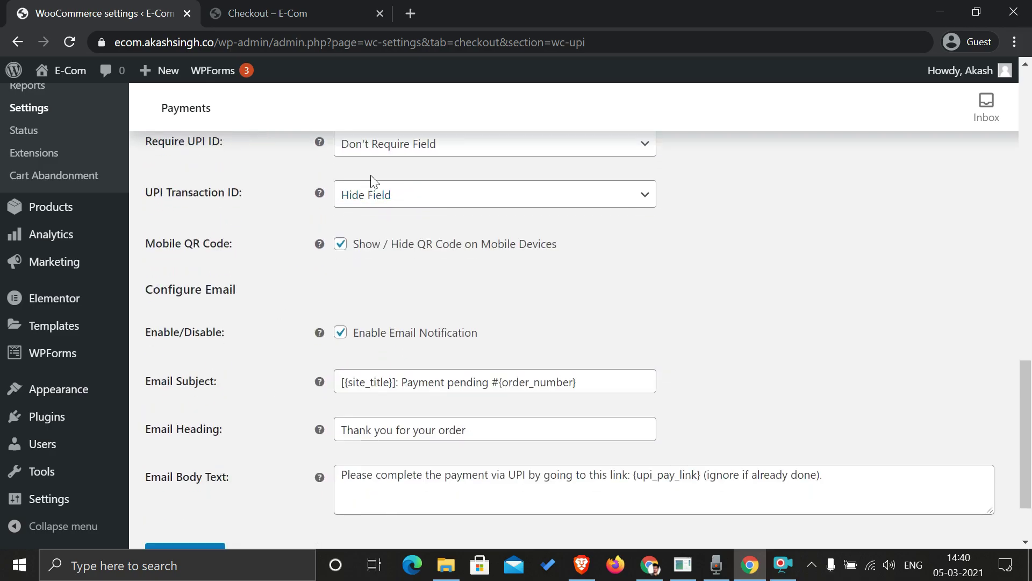
scroll(272, 290, "down", 2)
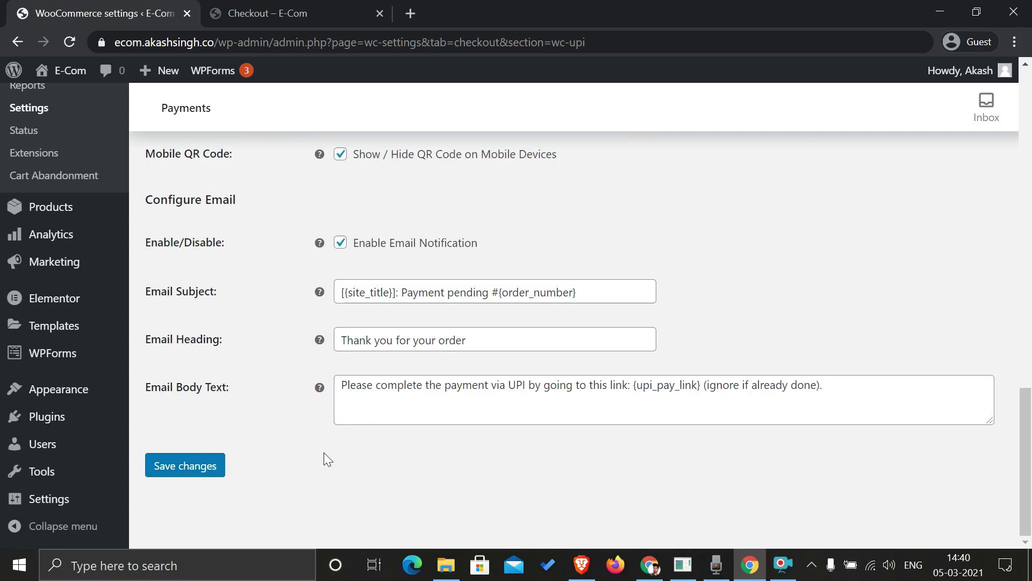
left_click(182, 476)
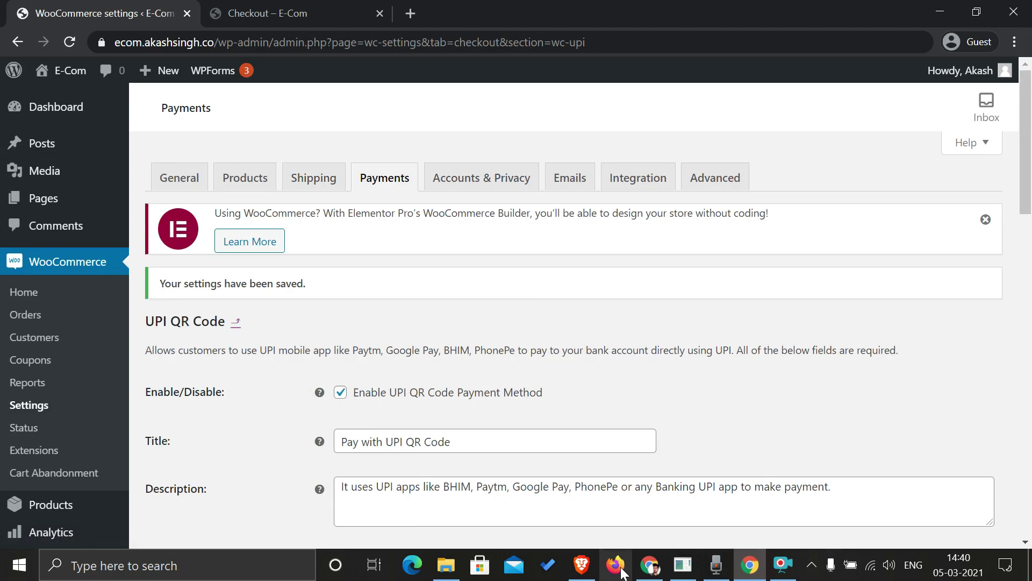
- Switch to Firefox, load the store's cart page from the address suggestions, and shorten the address to reach the store's home page
mouse_move(653, 576)
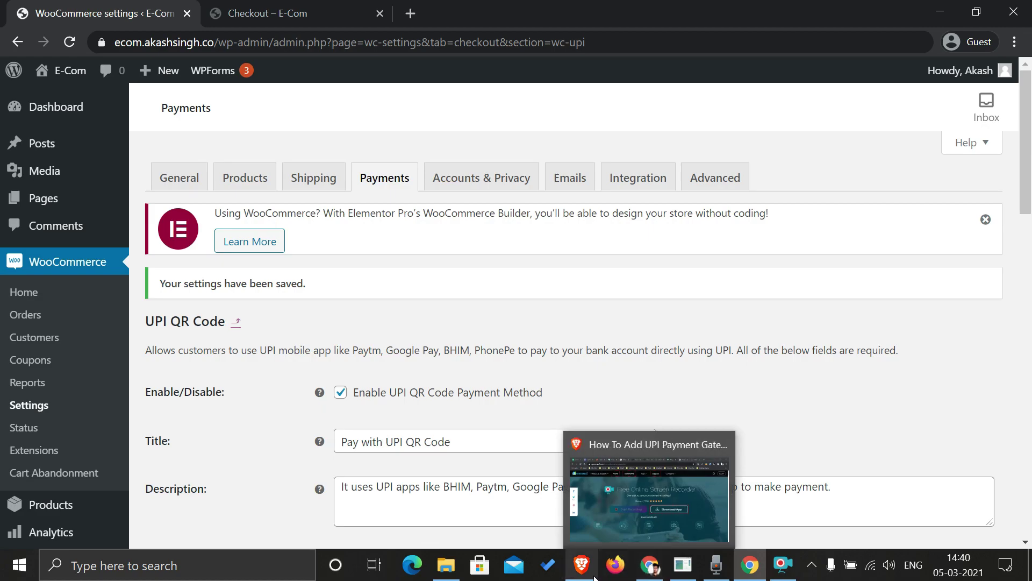
left_click(616, 567)
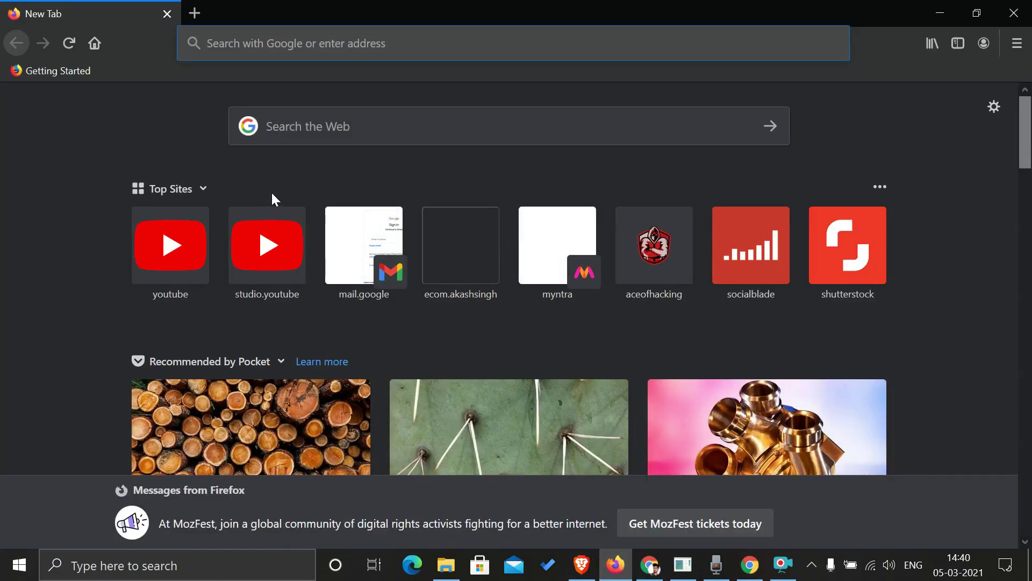
type("eco")
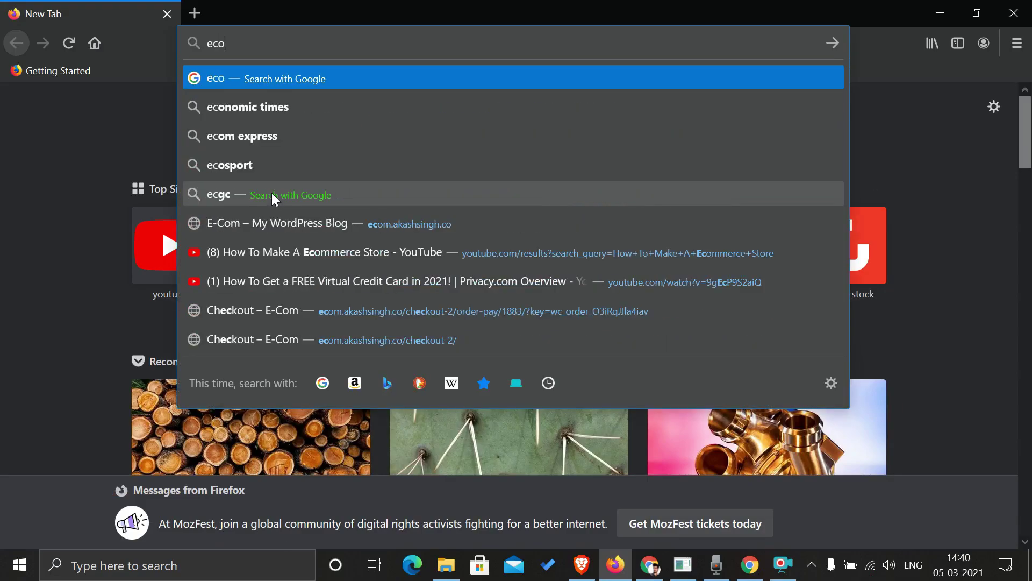
type("m")
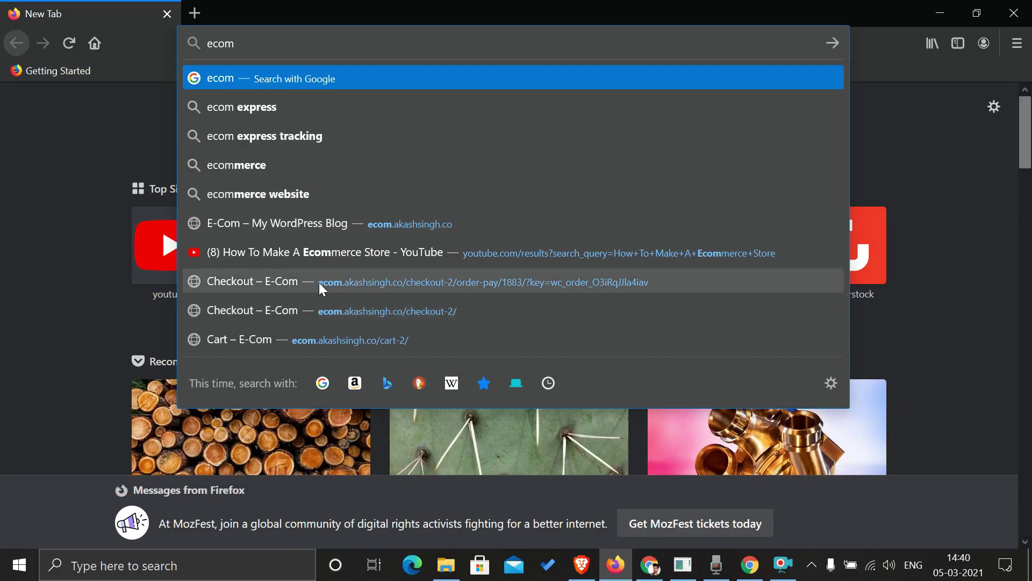
left_click(318, 334)
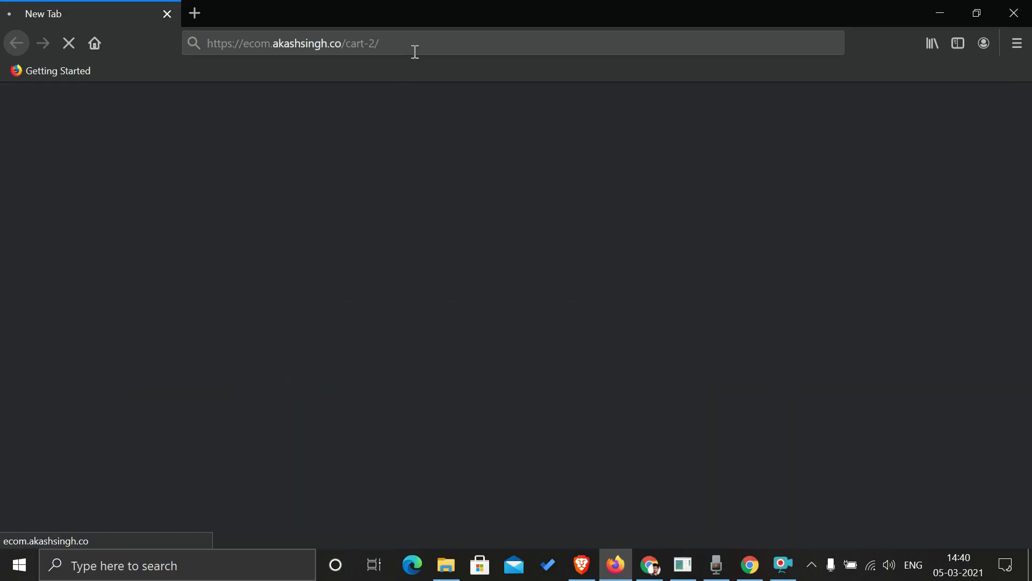
left_click_drag(415, 51, 366, 57)
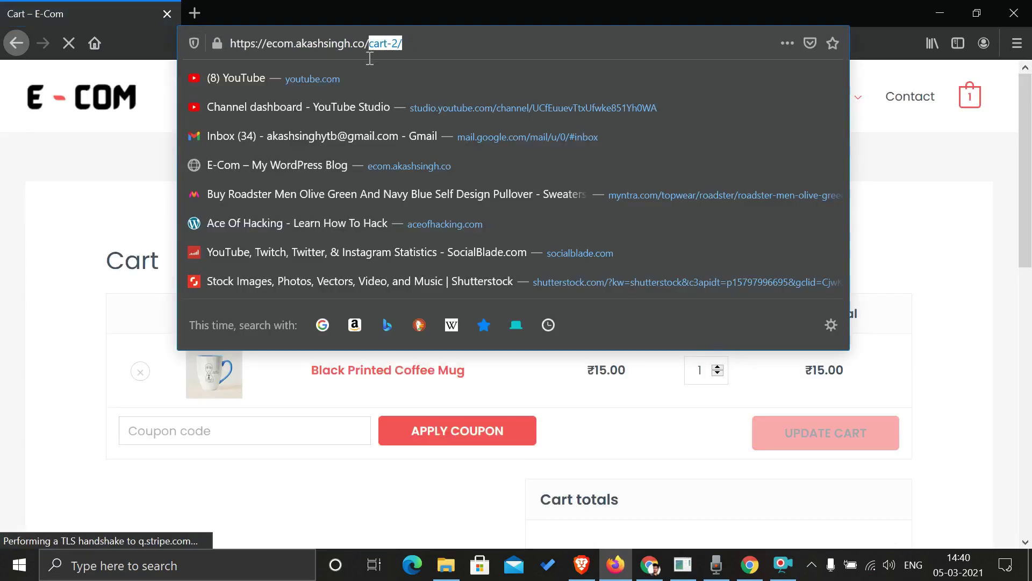
key("BackSpace")
key("Return")
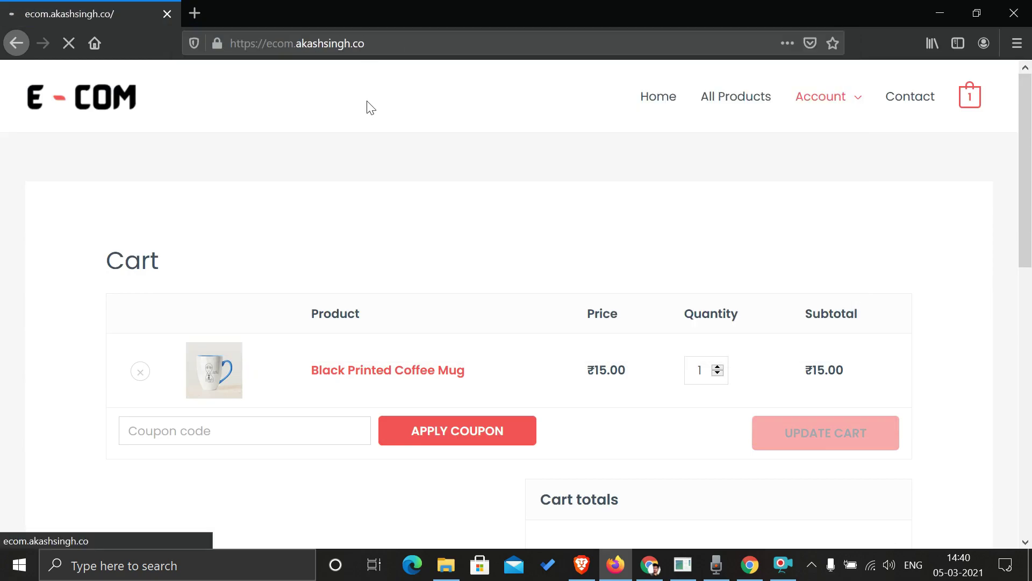
- Open the Black Printed Coffee Mug product page from the mugs on the store's home page
scroll(331, 264, "down", 12)
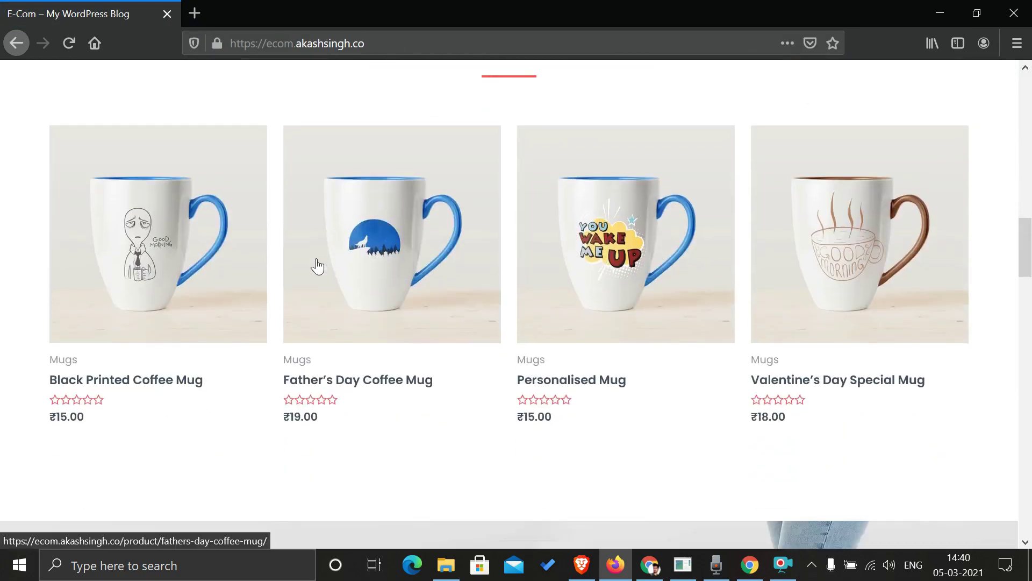
left_click(342, 291)
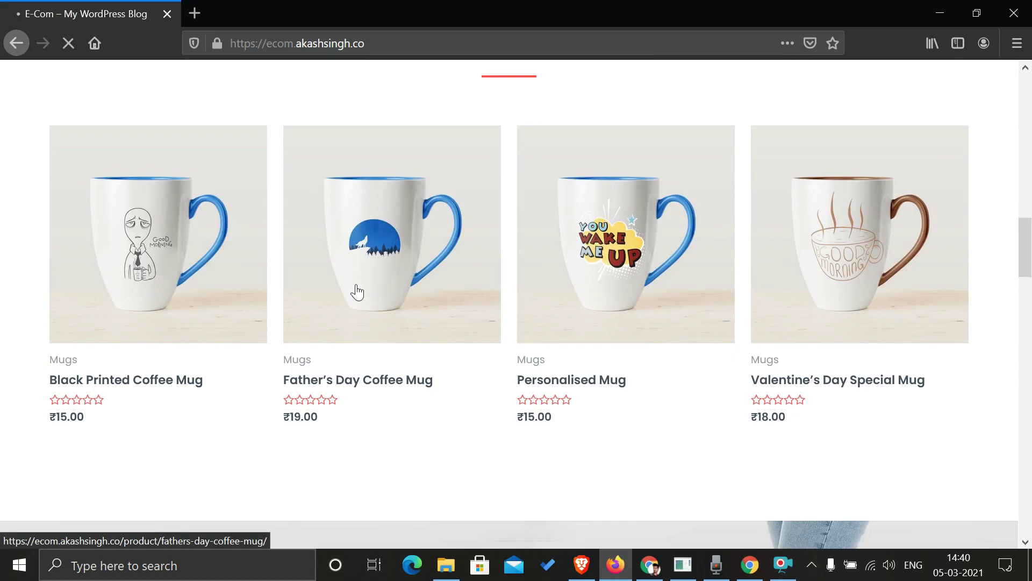
left_click(199, 282)
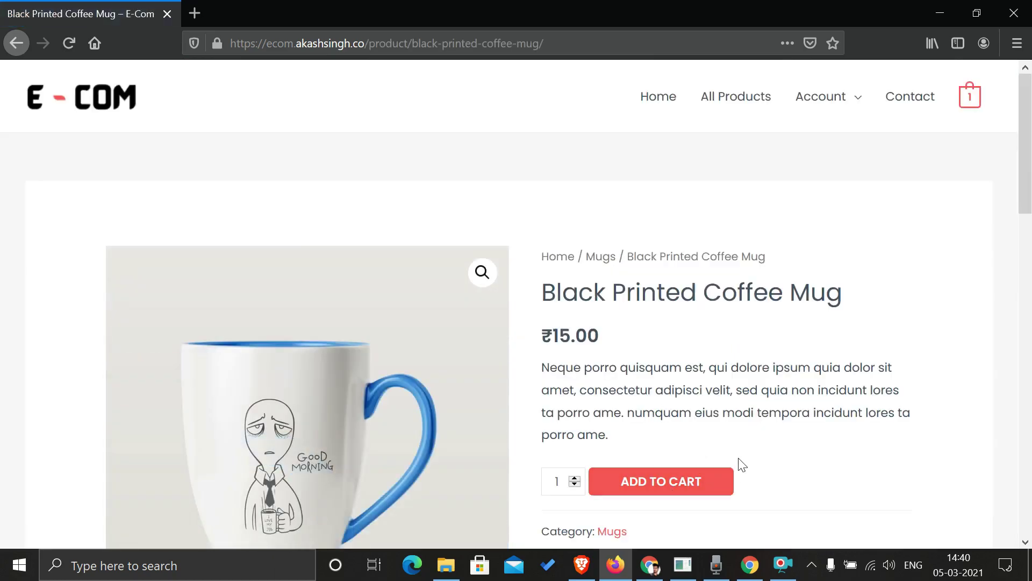
- Open the cart containing the Black Printed Coffee Mug and proceed to checkout
left_click(970, 105)
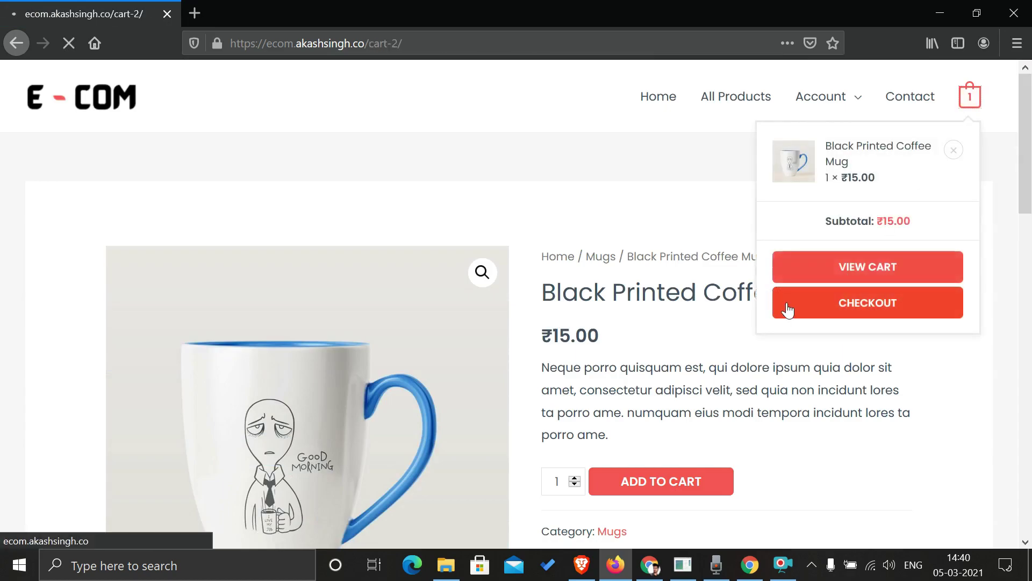
scroll(780, 301, "down", 5)
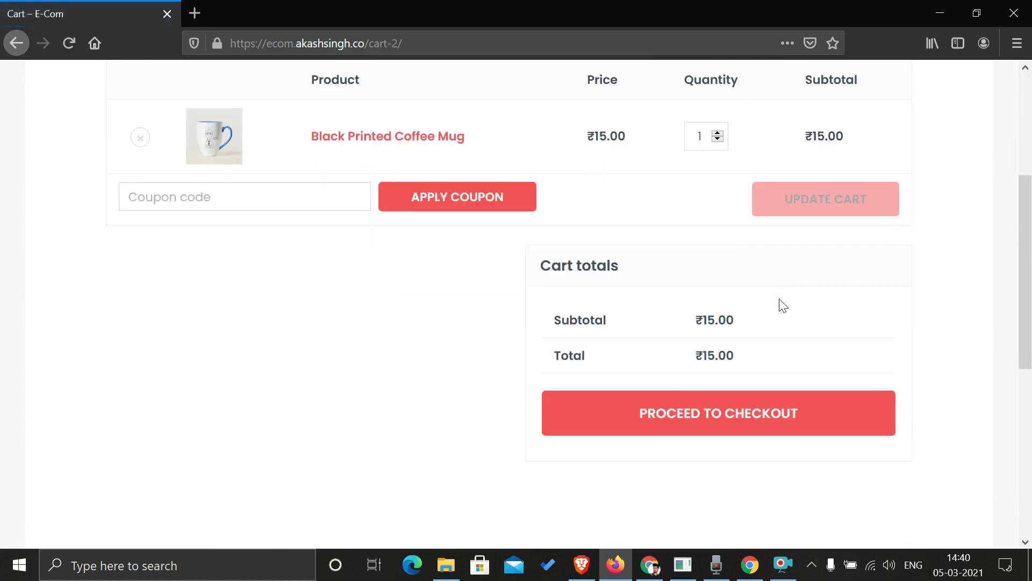
left_click(711, 408)
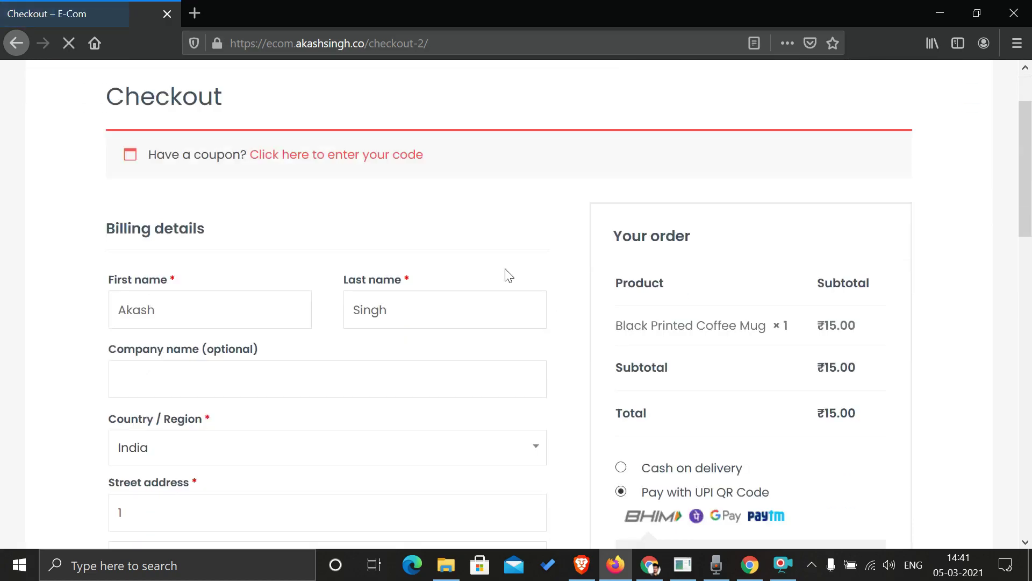
- Review the billing details, proceed to payment with Pay with UPI QR Code, and return to the UPI QR Code settings in Chrome
scroll(339, 232, "down", 3)
scroll(468, 202, "down", 5)
scroll(290, 215, "up", 5)
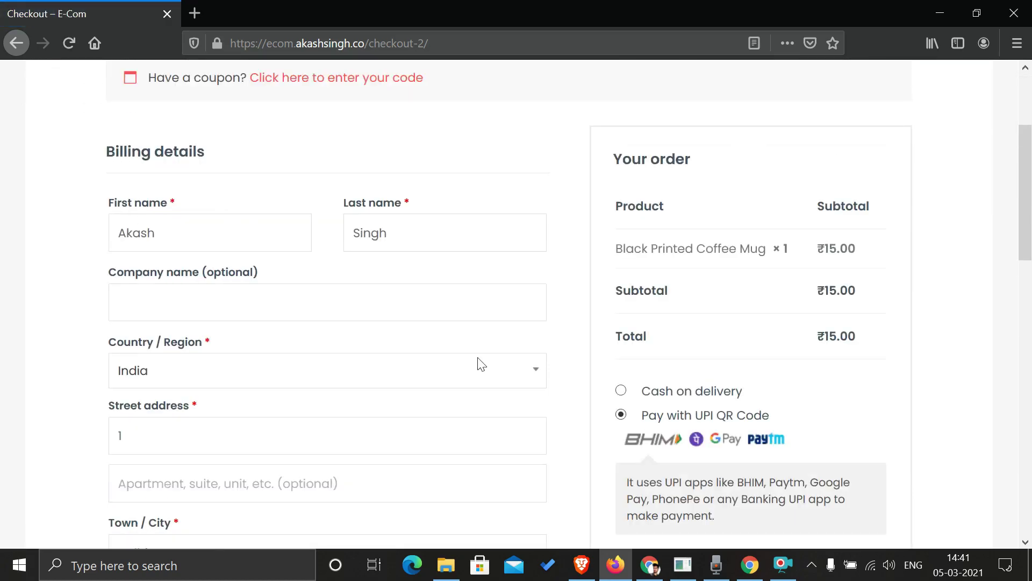
scroll(131, 293, "down", 8)
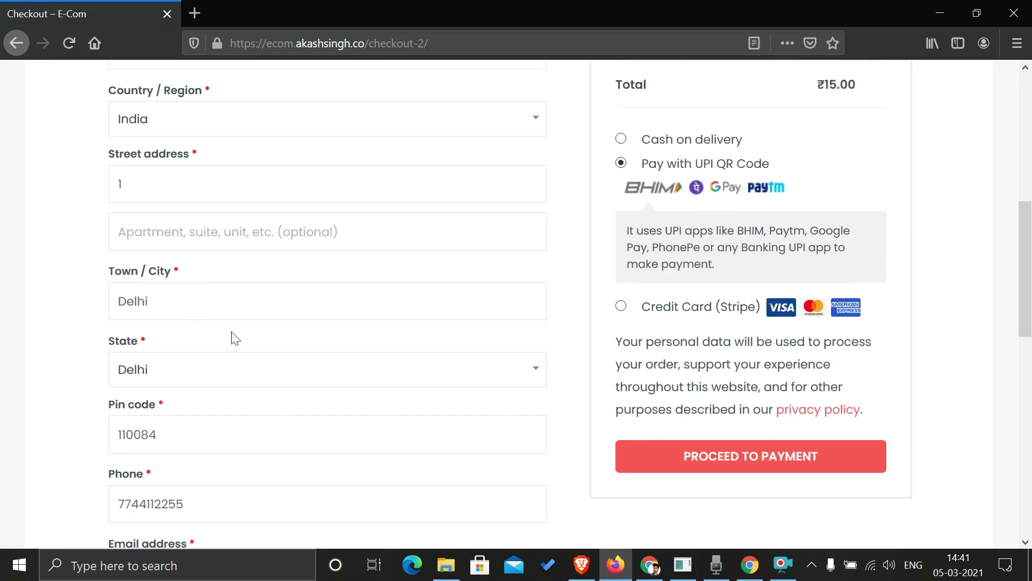
scroll(791, 337, "up", 3)
left_click(743, 461)
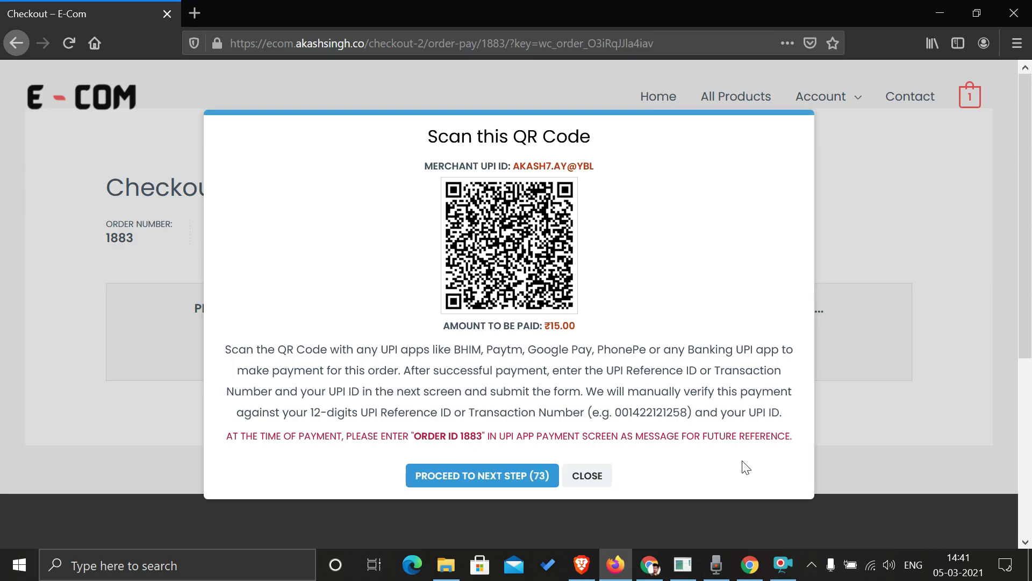
left_click(750, 566)
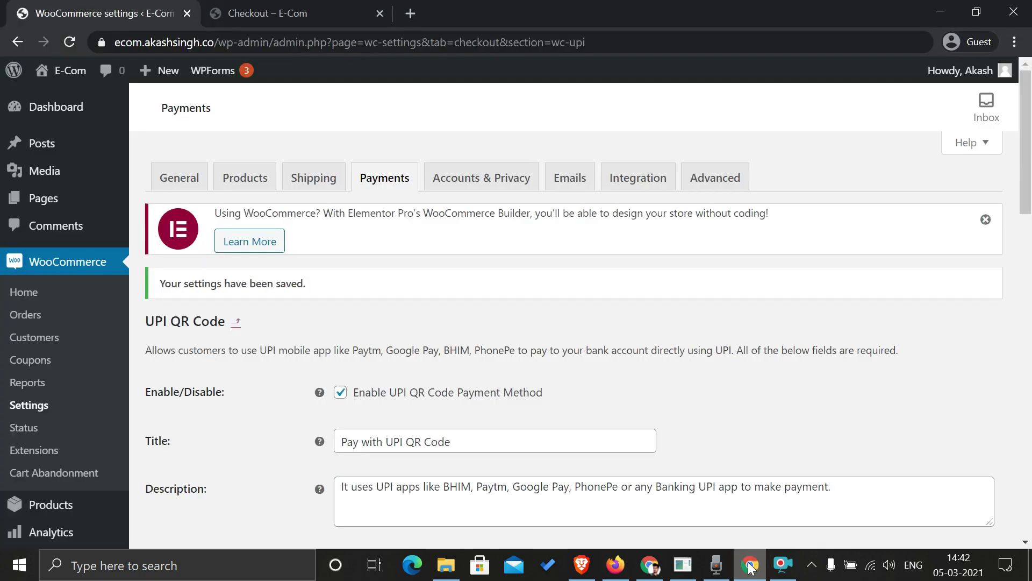